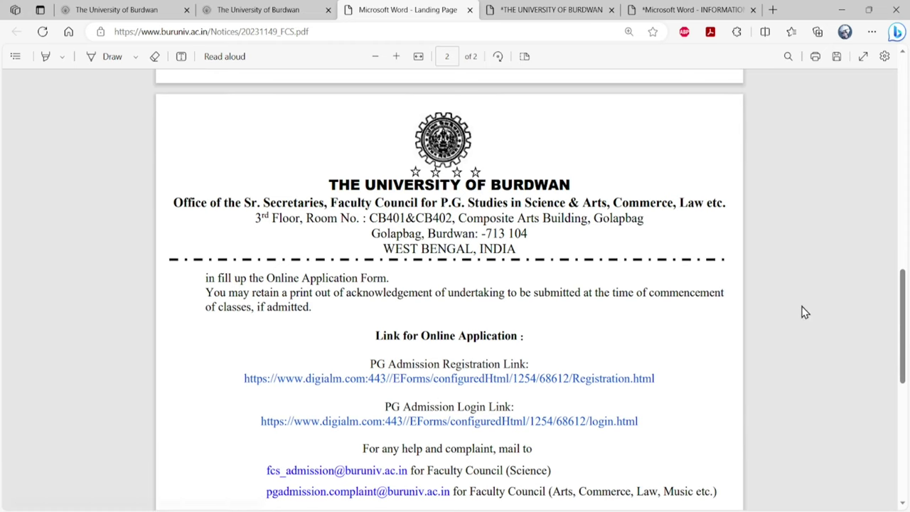
# - Open the PG admission registration form from the notice and dismiss its privacy notice
pyautogui.click(448, 378)
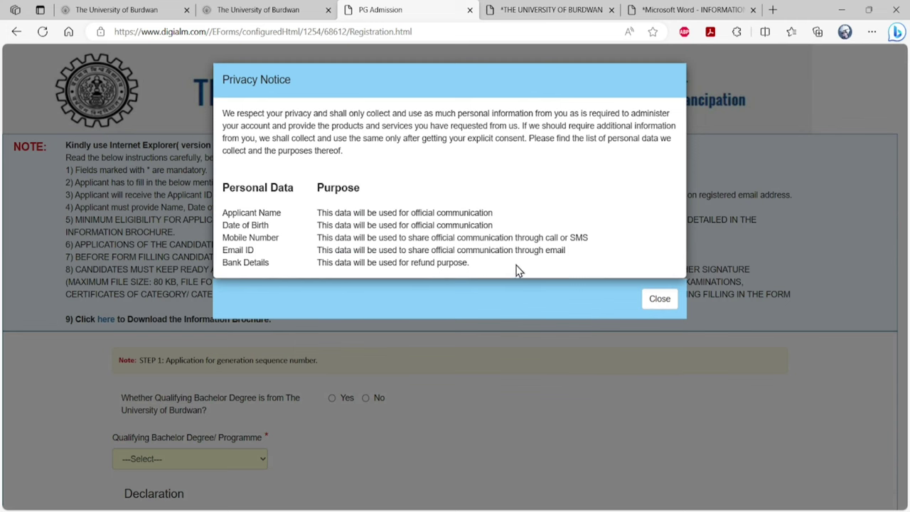
pyautogui.click(659, 300)
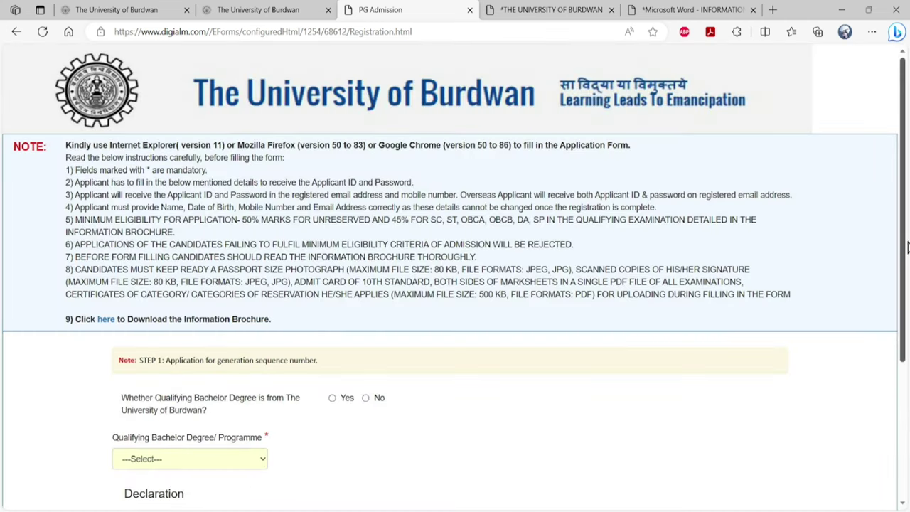
# - Declare that the qualifying bachelor degree is not from The University of Burdwan and choose BA as the programme
pyautogui.moveTo(902, 249); pyautogui.dragTo(894, 332)
pyautogui.scroll(-1, 894, 333)
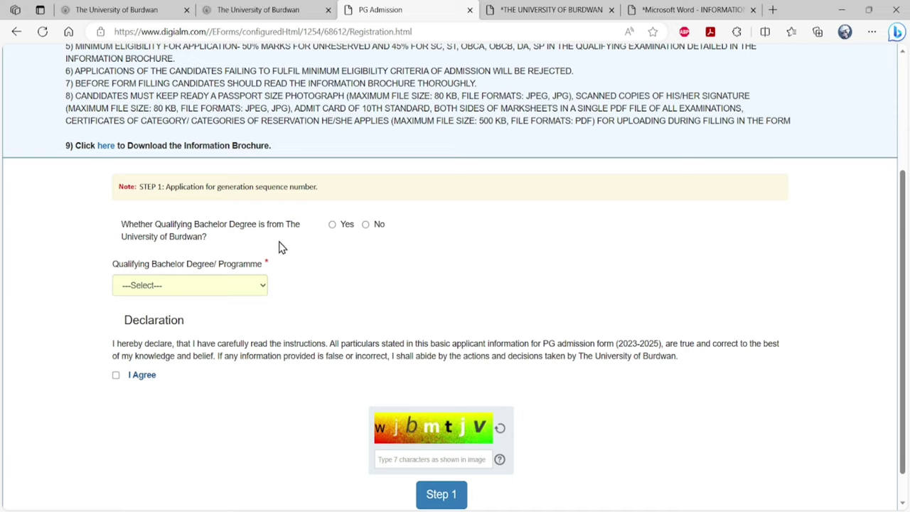
pyautogui.click(332, 224)
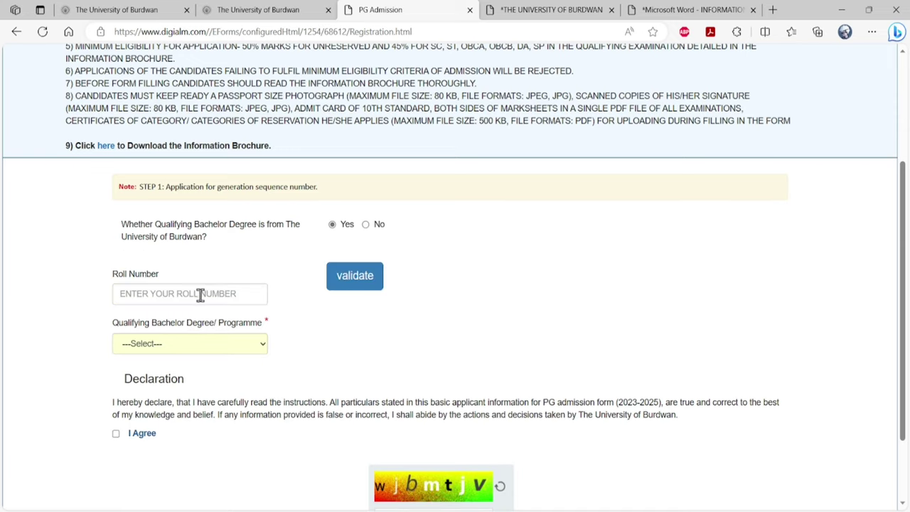
pyautogui.click(365, 224)
pyautogui.click(174, 285)
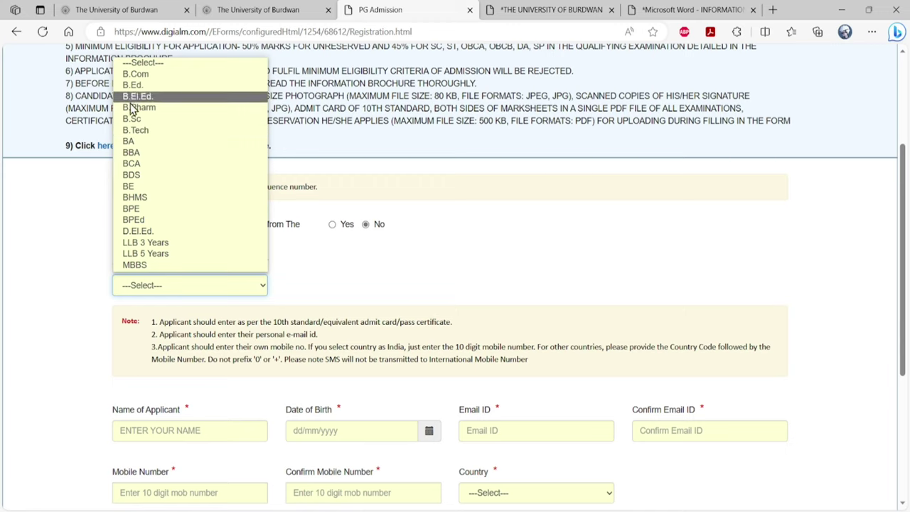
pyautogui.click(132, 146)
# - Pick the applicant's date of birth and agree to the declaration on the registration form
pyautogui.scroll(-2, 857, 256)
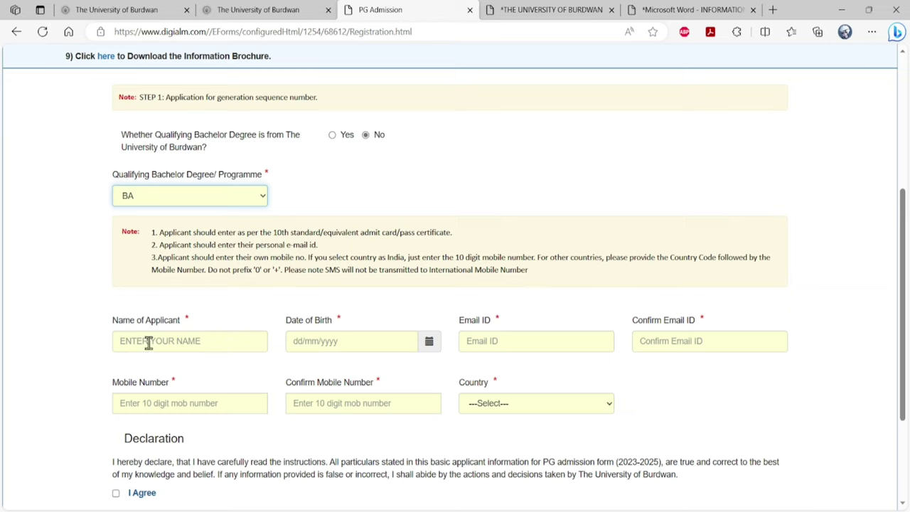
pyautogui.click(429, 343)
pyautogui.click(521, 319)
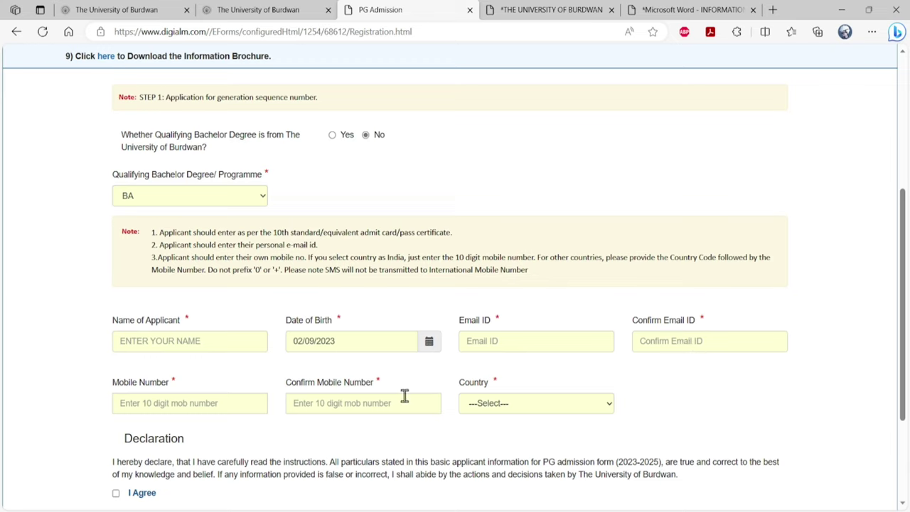
pyautogui.click(536, 405)
pyautogui.click(676, 402)
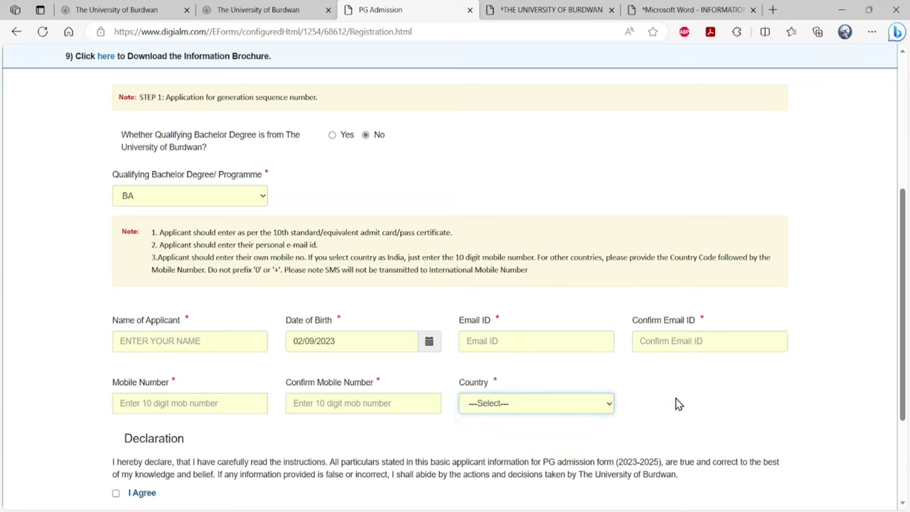
pyautogui.scroll(-2, 282, 416)
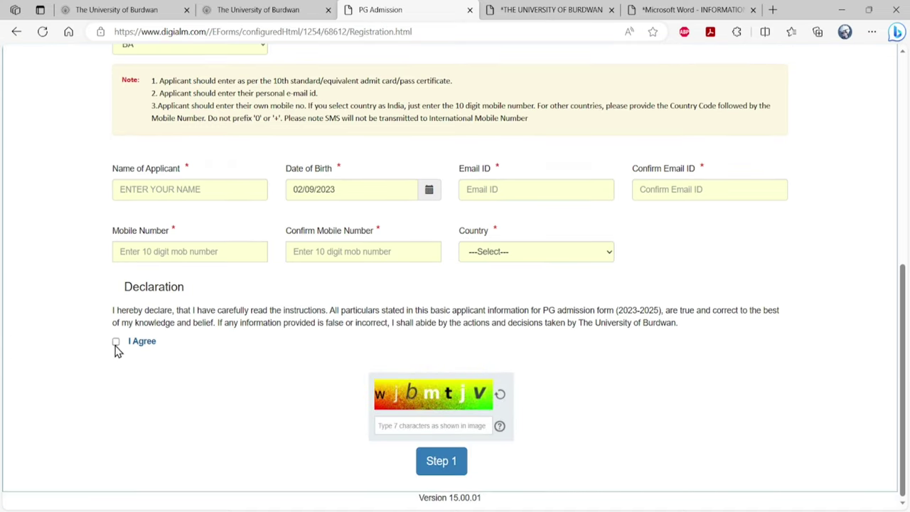
pyautogui.click(116, 342)
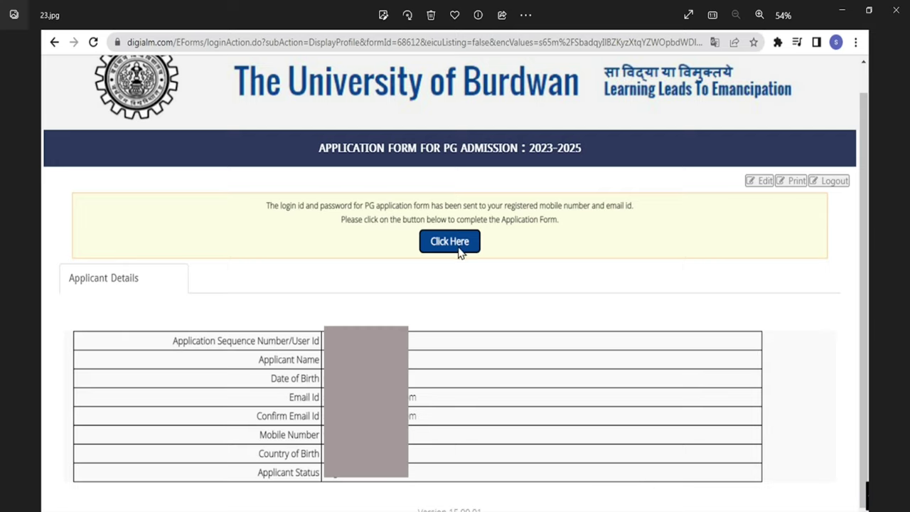
# - Go through the saved screenshots of the application form in the image viewer, including the personal details fields
pyautogui.moveTo(897, 304)
pyautogui.click(898, 270)
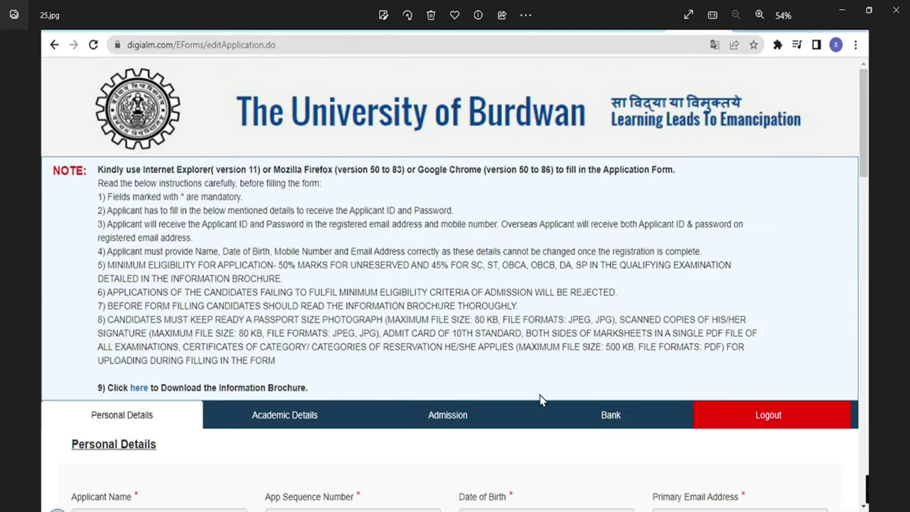
pyautogui.click(898, 273)
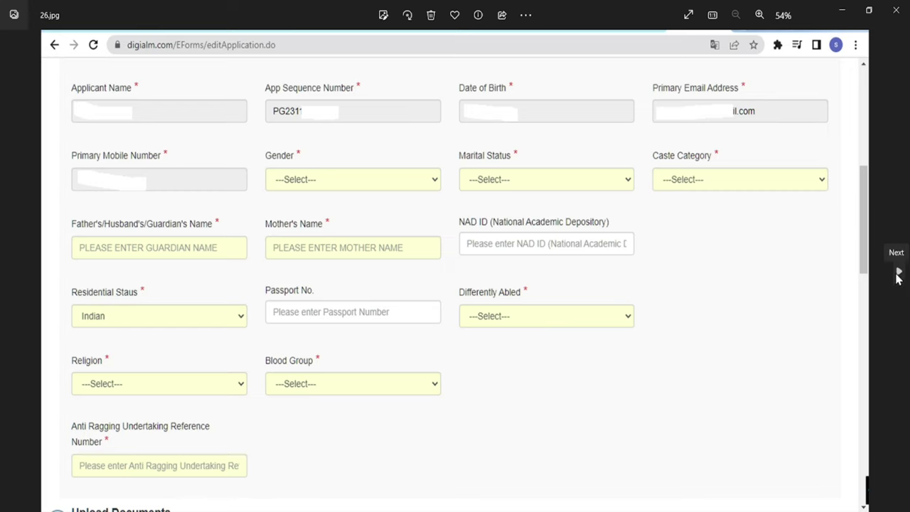
pyautogui.click(899, 273)
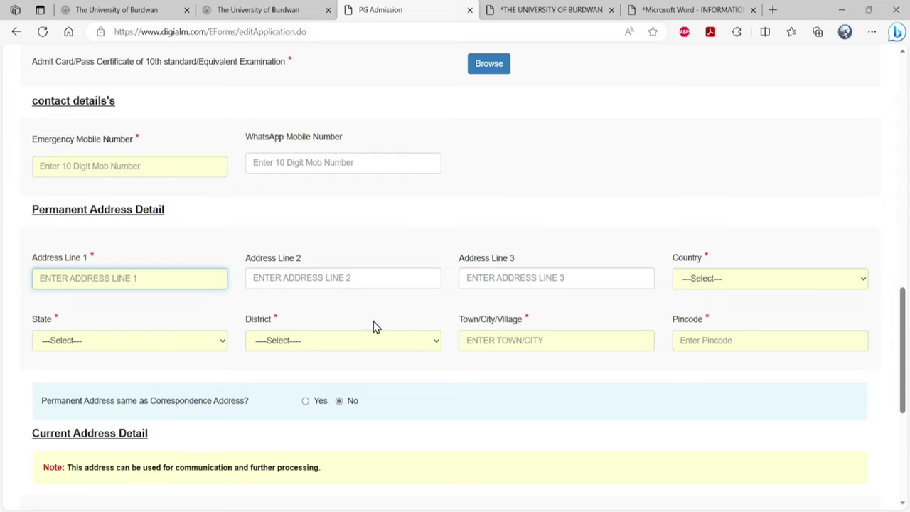
# - Set the permanent address country to India, state to West Bengal and district to North 24 Parganas
pyautogui.click(732, 278)
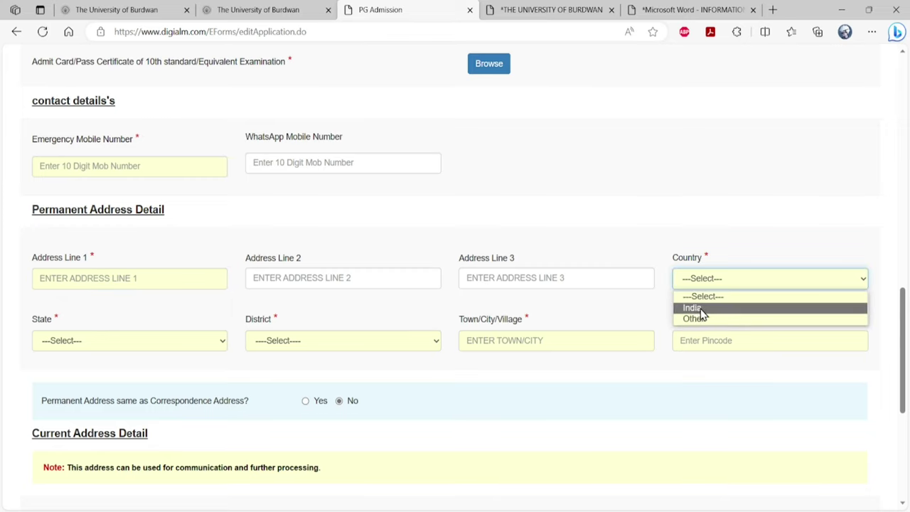
pyautogui.click(701, 308)
pyautogui.click(194, 348)
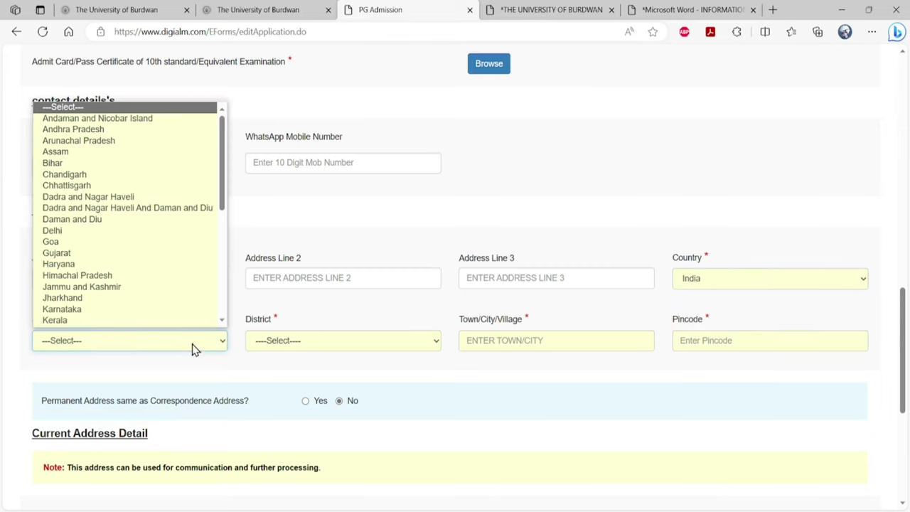
pyautogui.scroll(-5, 149, 308)
pyautogui.click(134, 310)
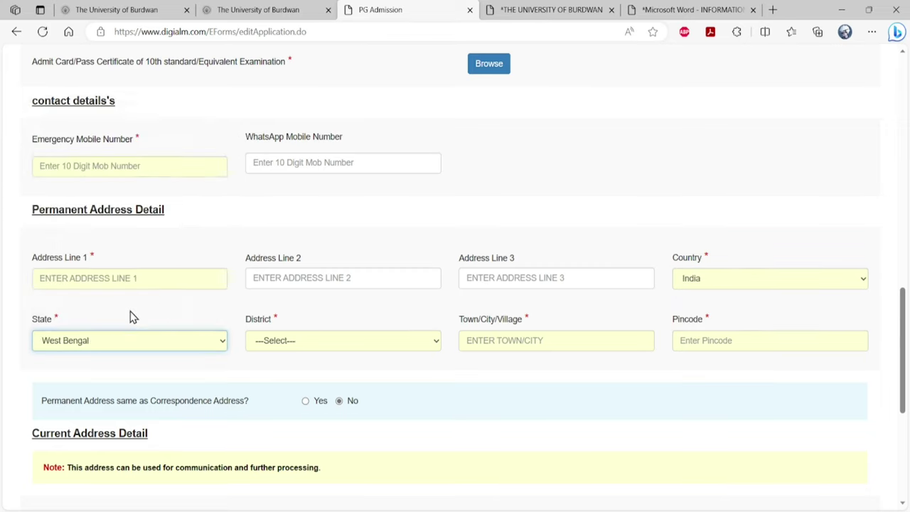
pyautogui.click(369, 342)
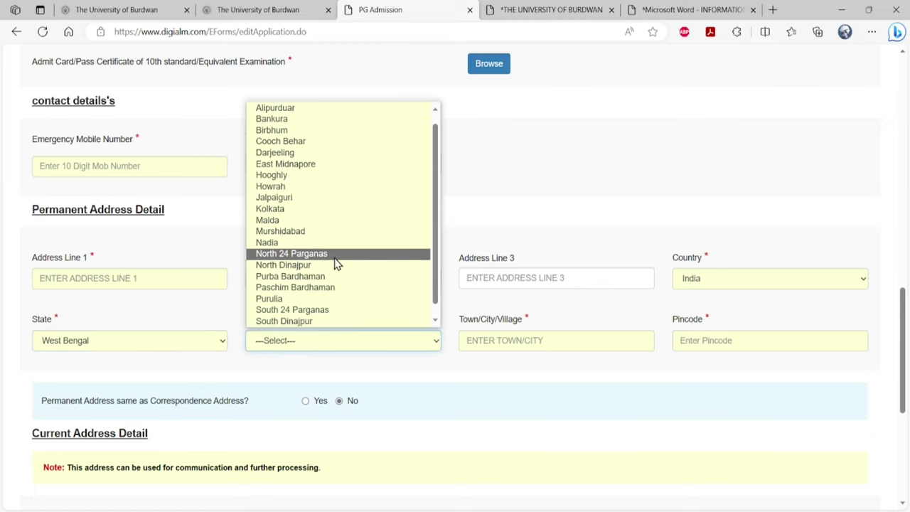
pyautogui.click(335, 261)
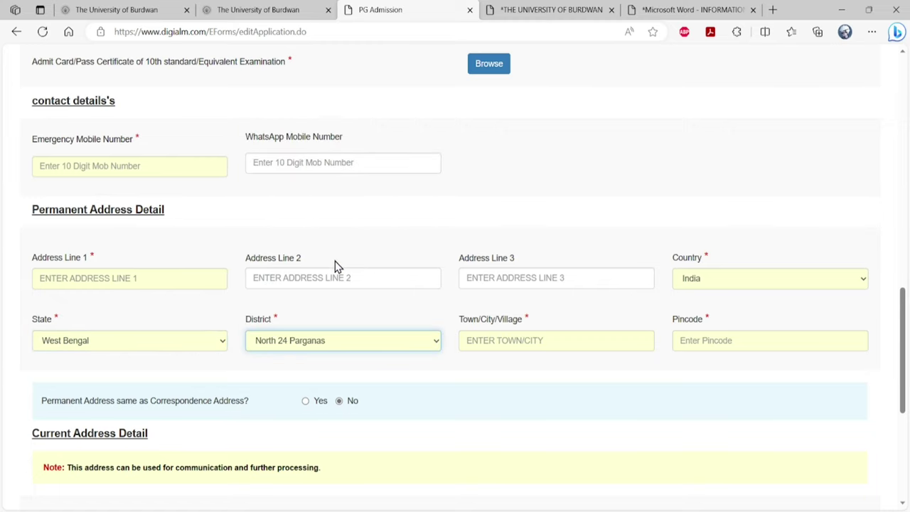
# - Enter "A" as the permanent address town and move on to its pincode field
pyautogui.click(532, 340)
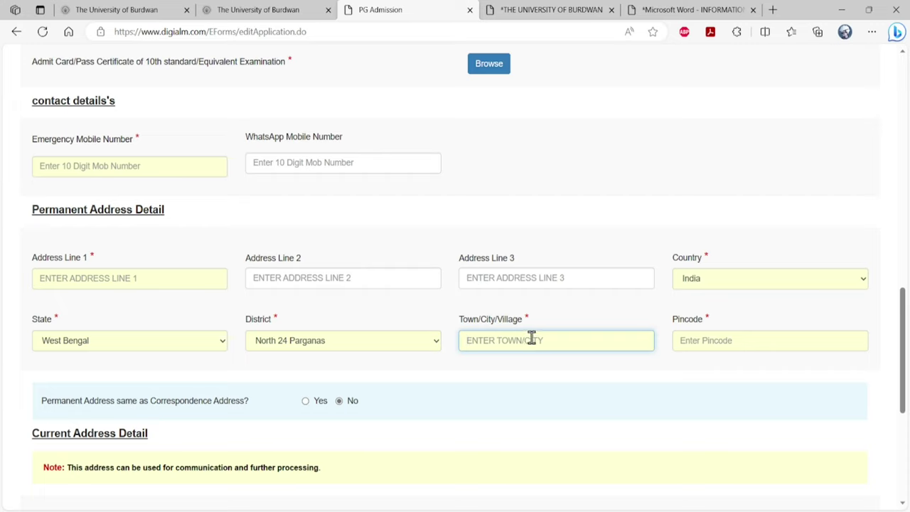
pyautogui.write('A')
pyautogui.click(708, 339)
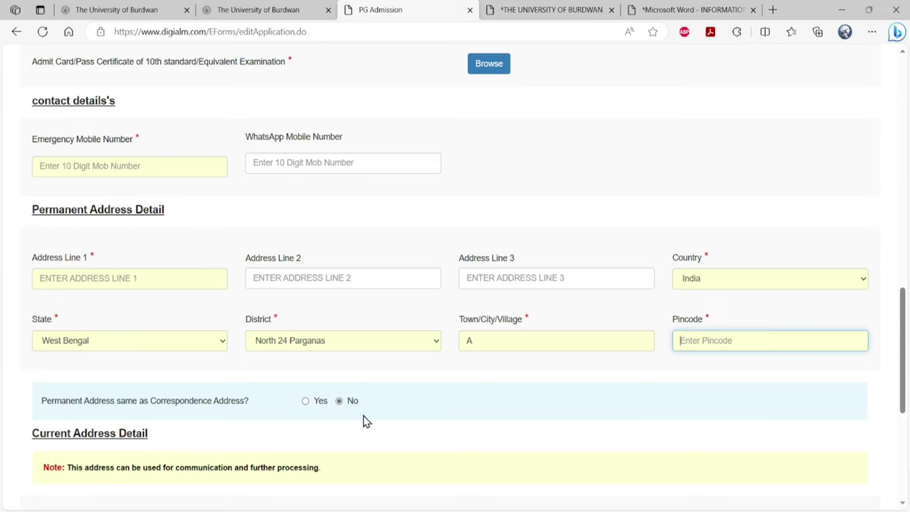
# - View the yearly family income brackets and proceed to the Academic Details section
pyautogui.scroll(-5, 362, 421)
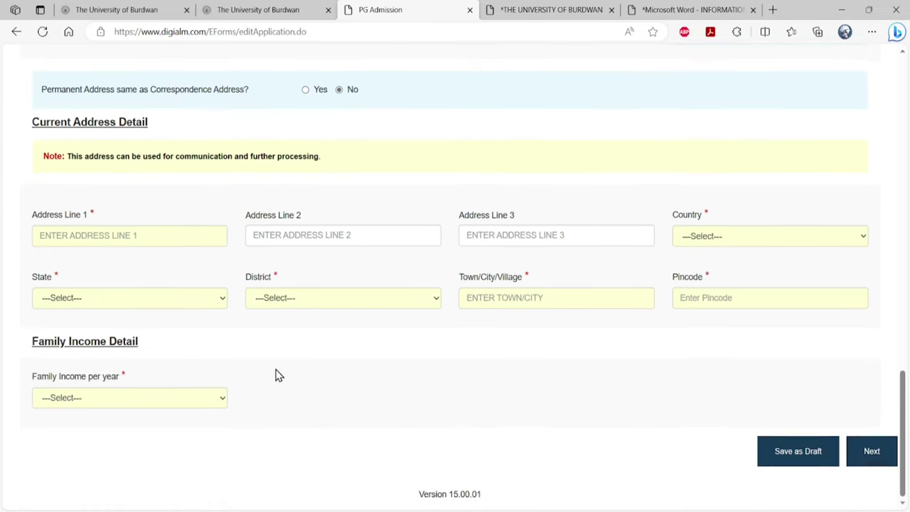
pyautogui.click(212, 407)
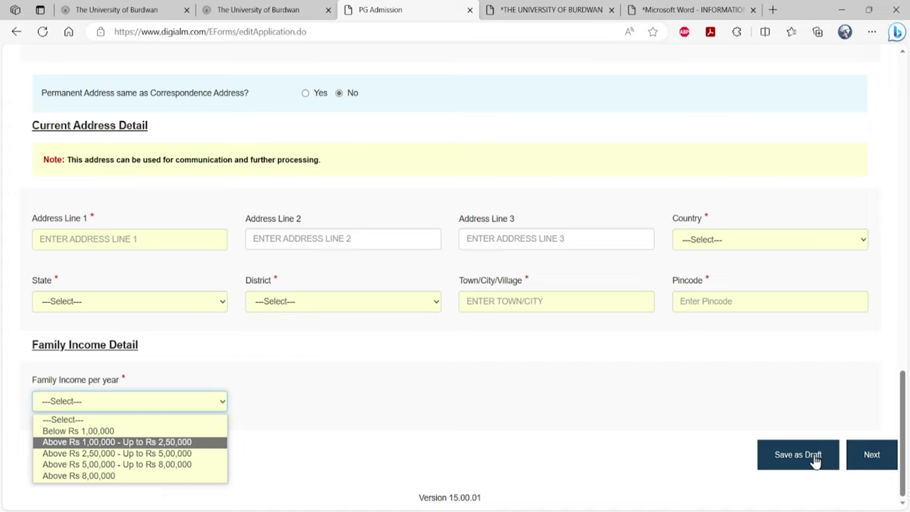
pyautogui.click(874, 455)
# - Choose West Bengal Board of Secondary Education as the 10th standard board and West Bengal as its state
pyautogui.click(201, 193)
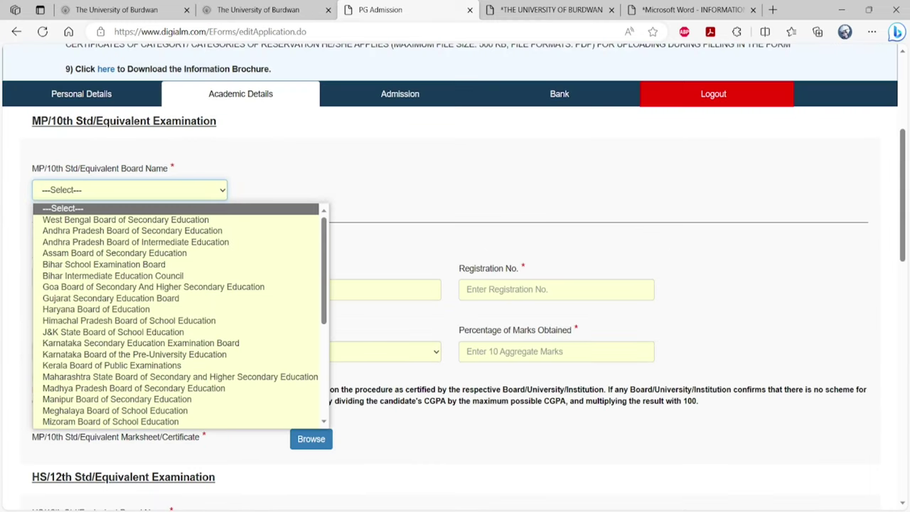
pyautogui.click(171, 220)
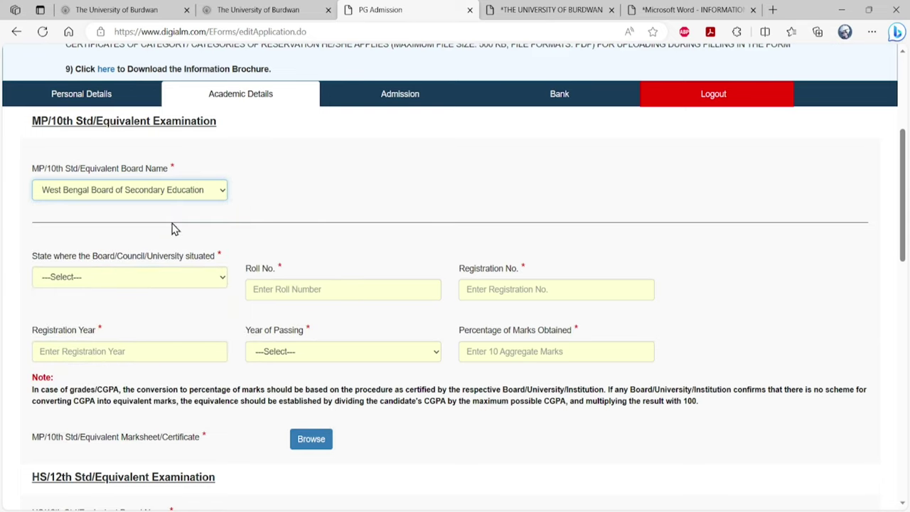
pyautogui.click(175, 281)
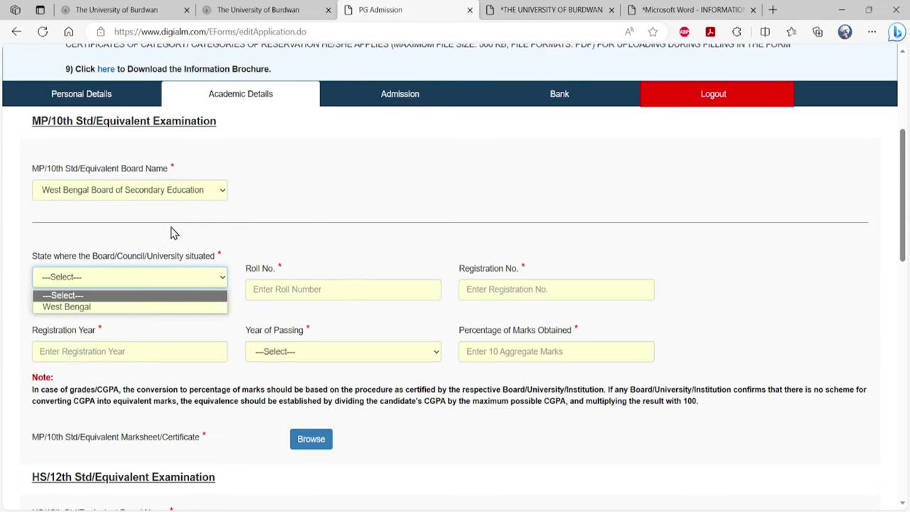
pyautogui.click(142, 307)
# - Set the 10th standard year of passing to 2017 and the percentage of marks obtained to 80
pyautogui.click(289, 291)
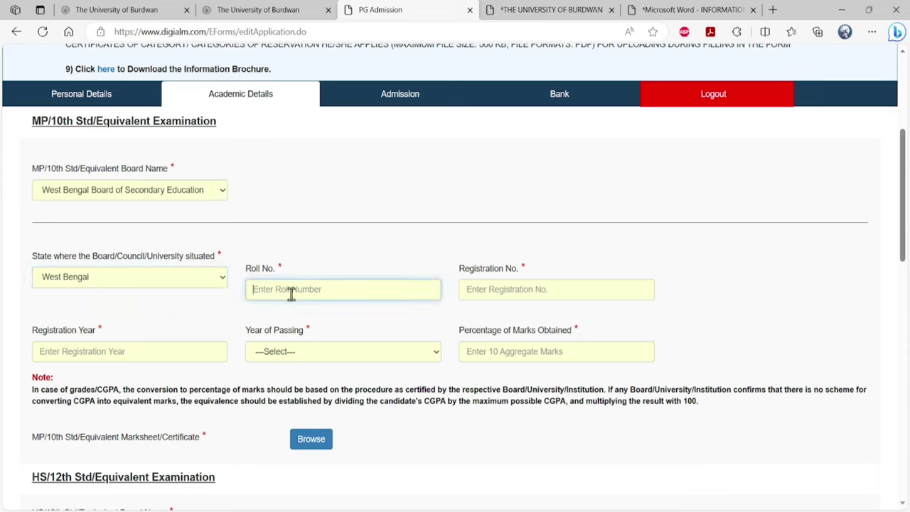
pyautogui.click(177, 360)
pyautogui.click(316, 352)
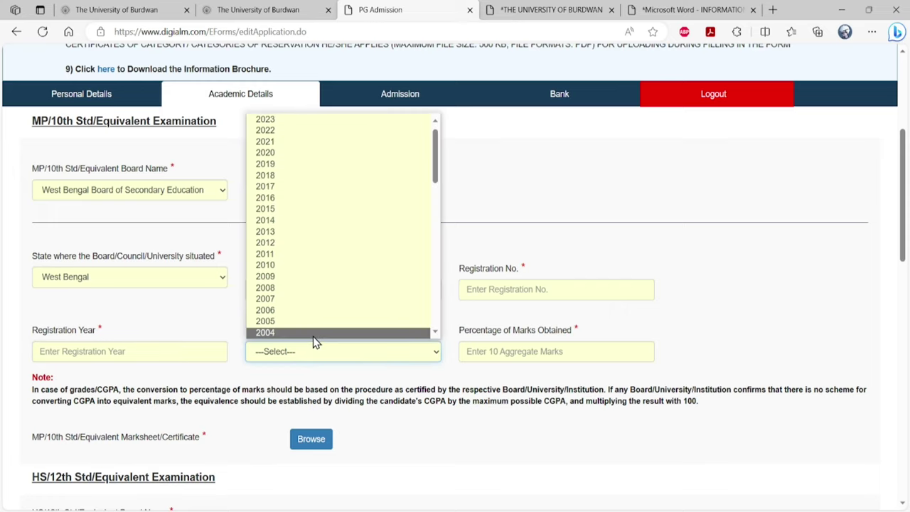
pyautogui.click(296, 187)
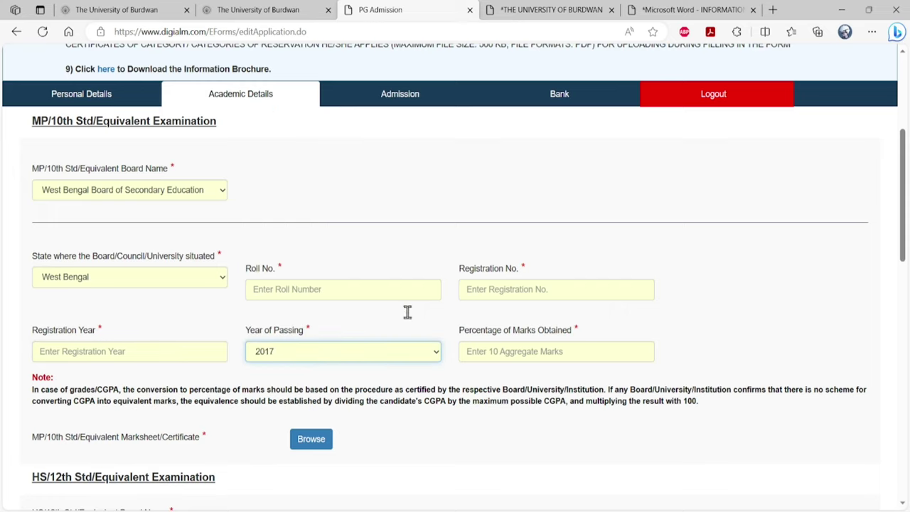
pyautogui.click(542, 353)
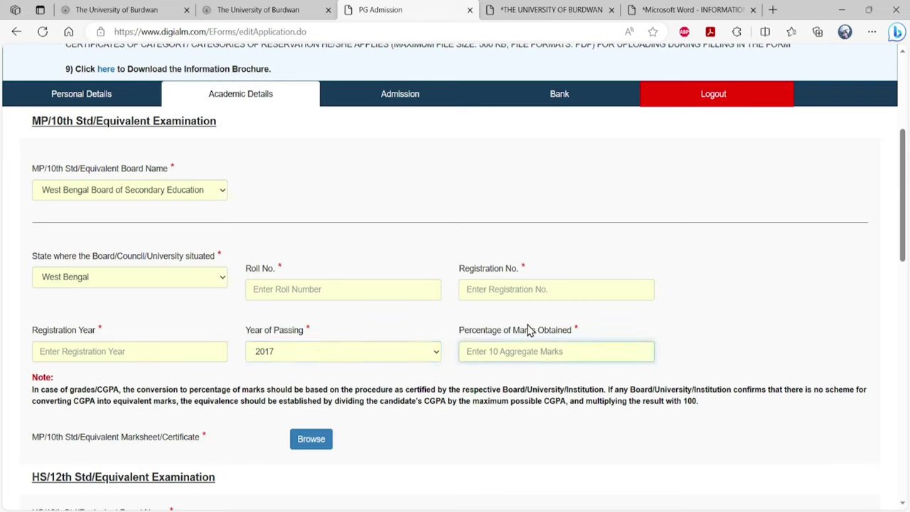
pyautogui.write('80')
# - Choose West Bengal Council of Higher Secondary Education as the HS/12th standard board
pyautogui.scroll(-2, 205, 409)
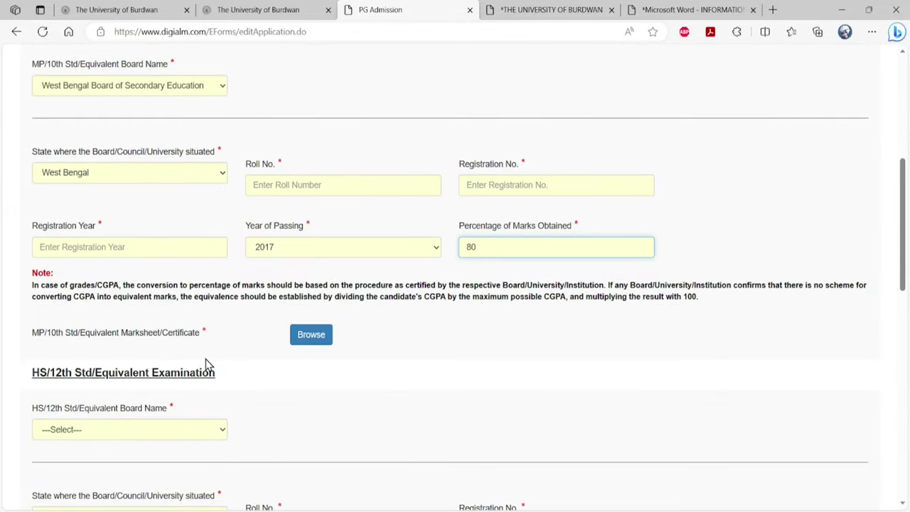
pyautogui.scroll(-2, 185, 327)
pyautogui.click(171, 313)
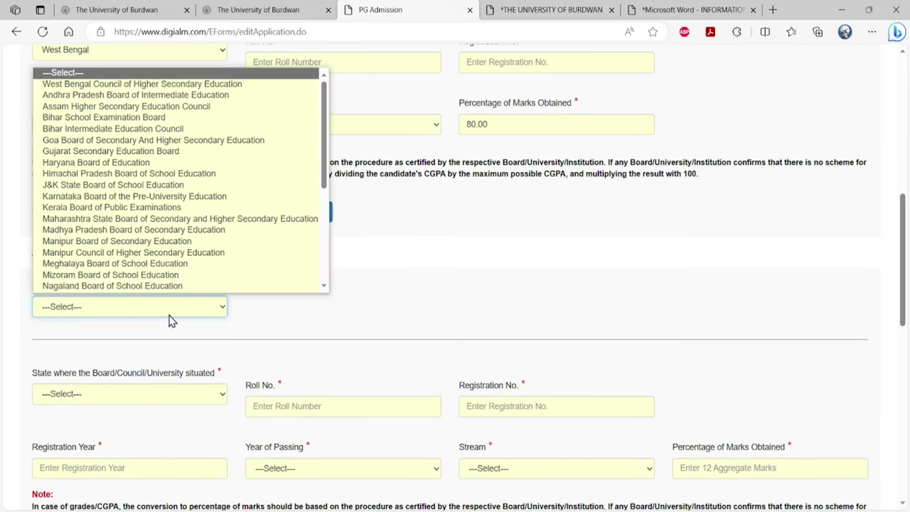
pyautogui.scroll(-2, 181, 292)
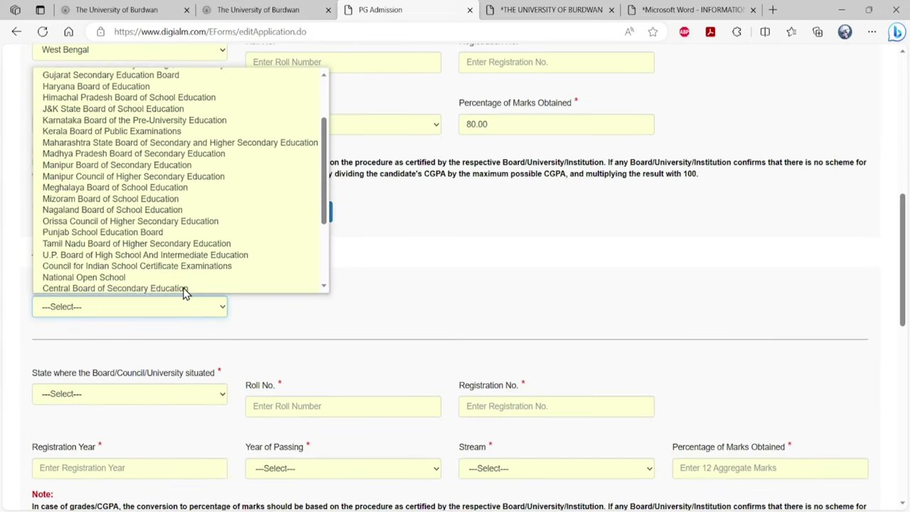
pyautogui.scroll(3, 184, 291)
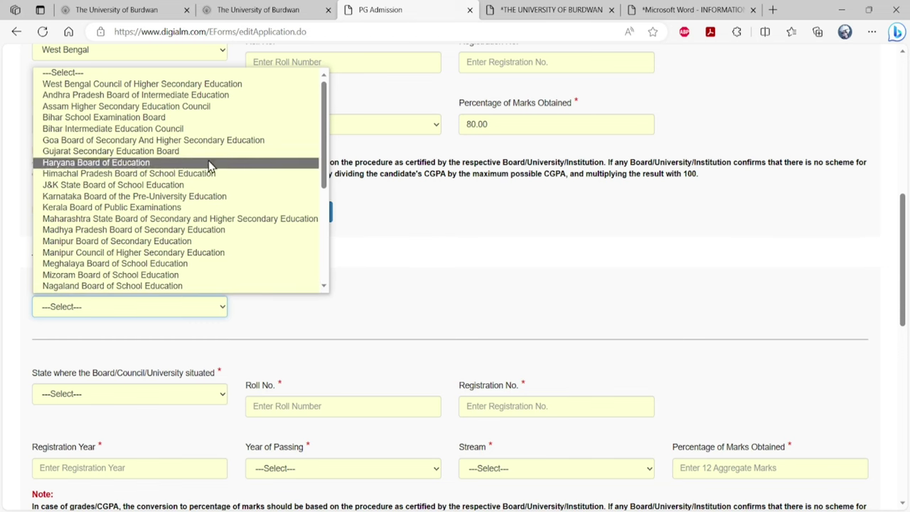
pyautogui.click(224, 84)
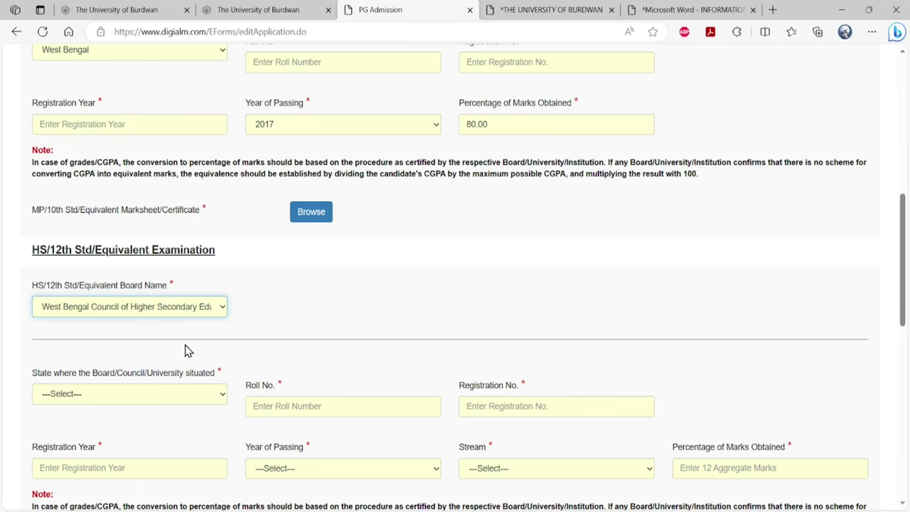
pyautogui.scroll(-2, 187, 350)
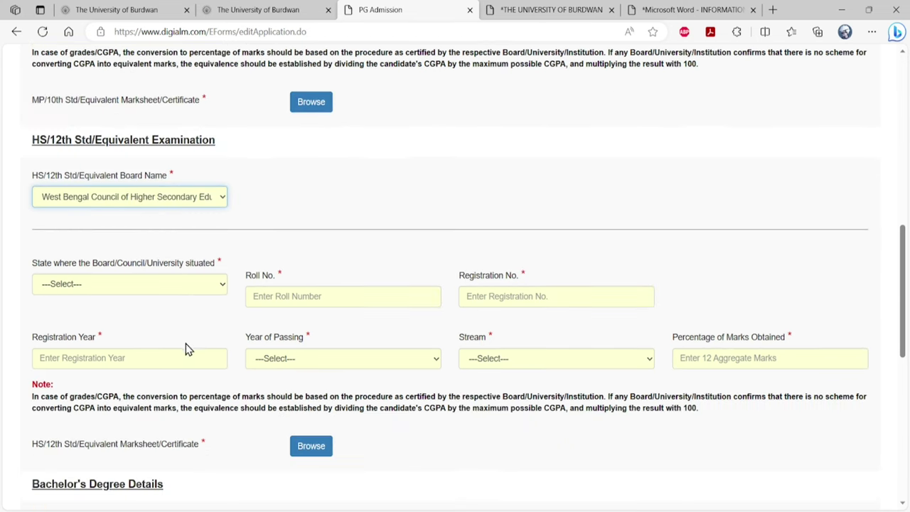
# - Choose West Bengal as the state where the HS/12th standard board is situated
pyautogui.click(192, 286)
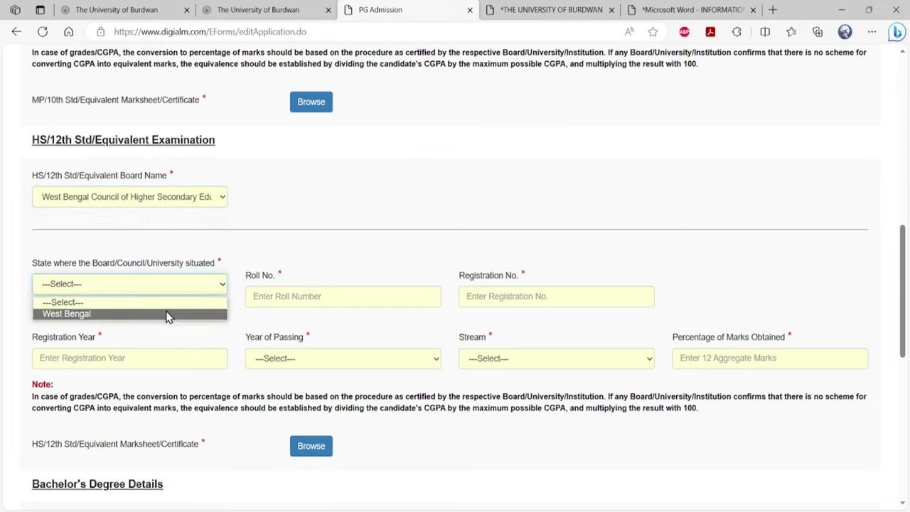
pyautogui.click(169, 315)
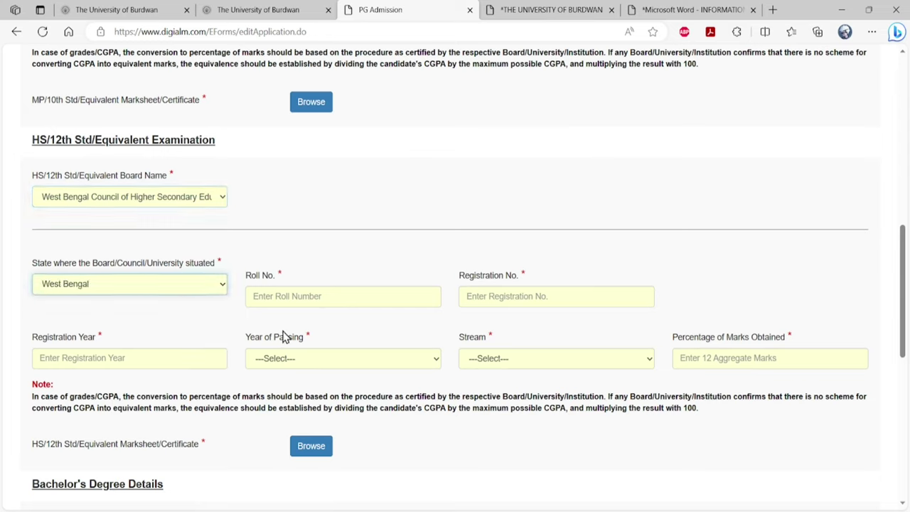
pyautogui.click(282, 297)
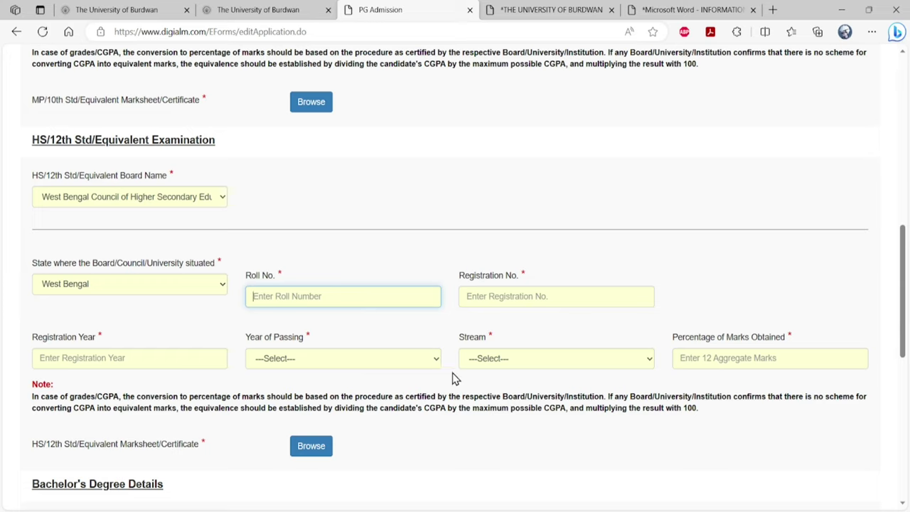
# - Set the HS/12th standard stream to Arts and the percentage of marks obtained to 80
pyautogui.click(530, 361)
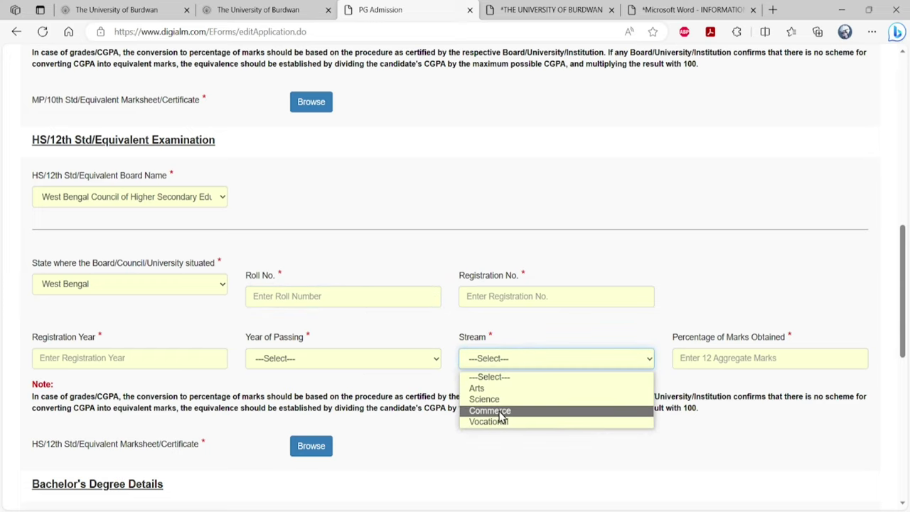
pyautogui.click(499, 390)
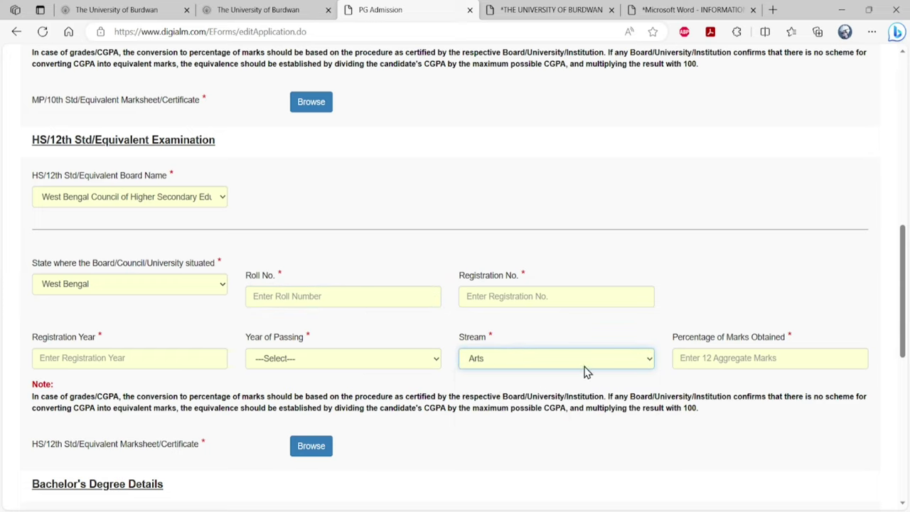
pyautogui.click(718, 361)
pyautogui.write('8')
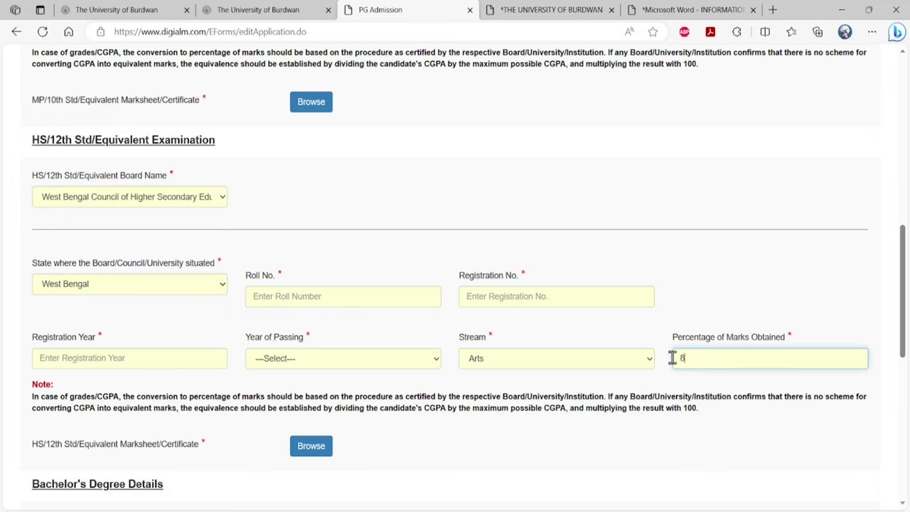
pyautogui.write('0')
# - Choose Bengali as the bachelor's honours subject and West Bengal State University as the institution of the qualifying degree
pyautogui.scroll(-2, 227, 458)
pyautogui.scroll(-1, 244, 367)
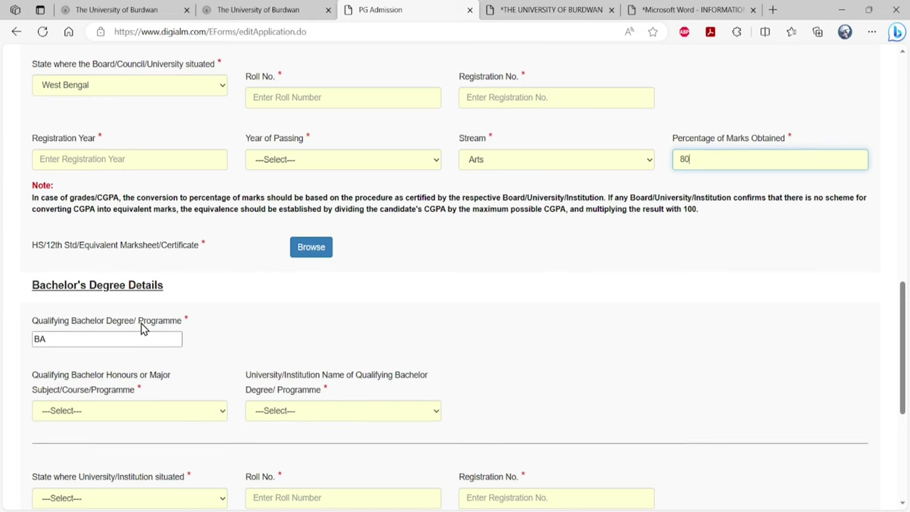
pyautogui.scroll(-1, 134, 339)
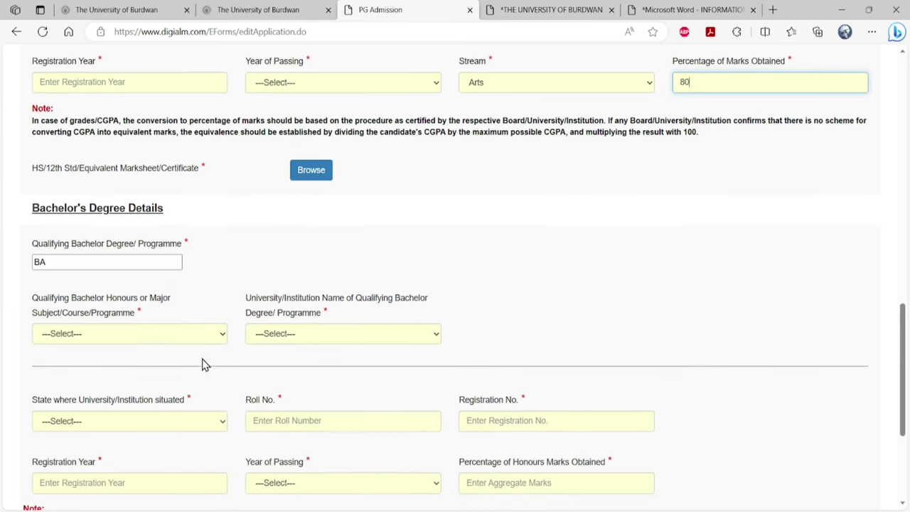
pyautogui.click(139, 340)
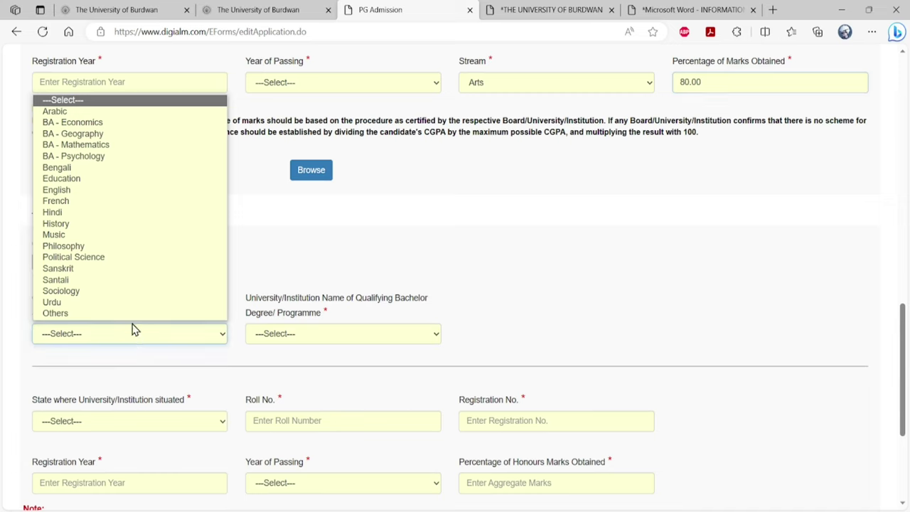
pyautogui.click(82, 170)
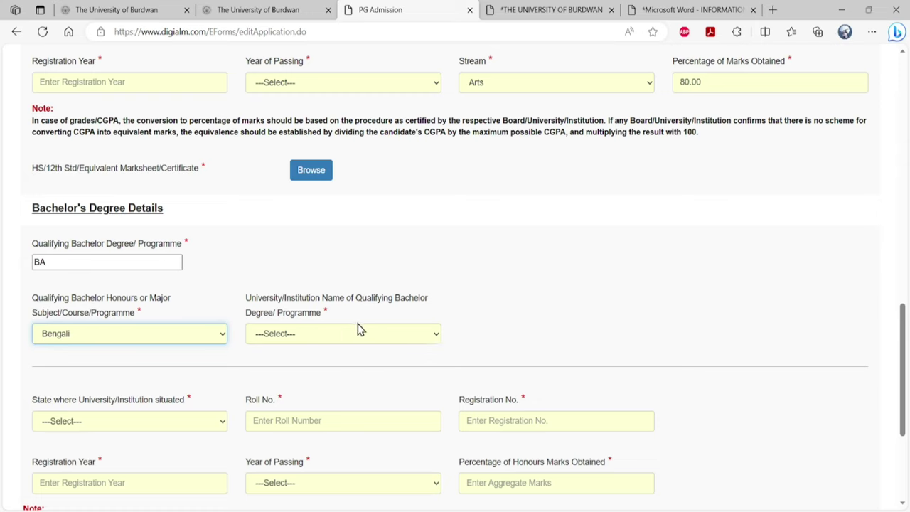
pyautogui.click(346, 339)
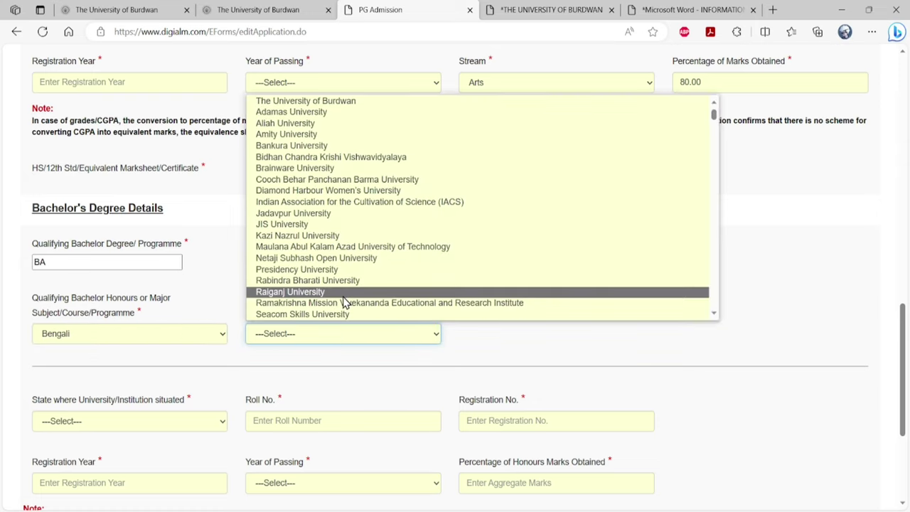
pyautogui.scroll(-9, 344, 302)
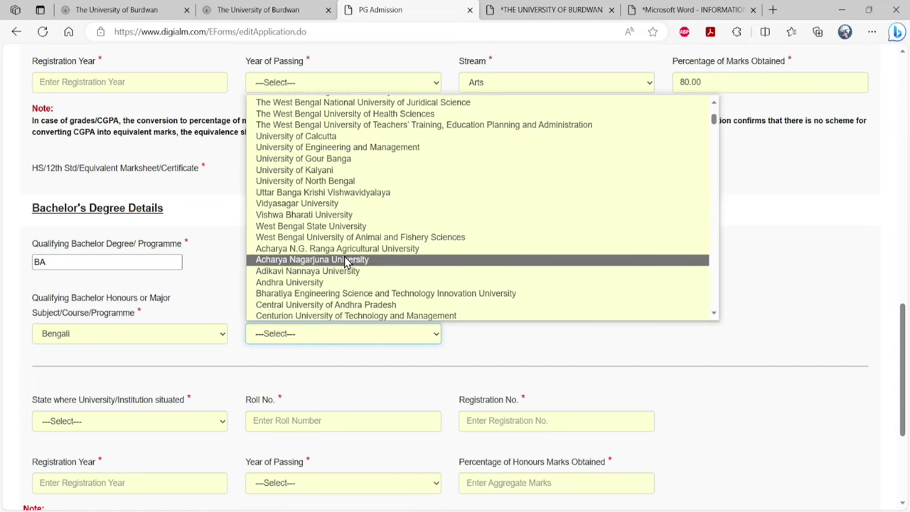
pyautogui.click(339, 226)
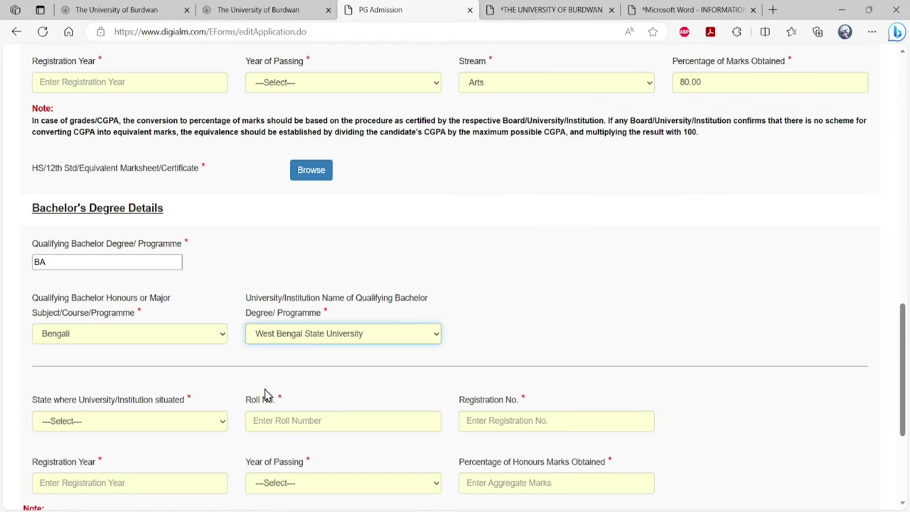
# - Choose West Bengal as the state where the bachelor's degree university is situated
pyautogui.scroll(-2, 234, 388)
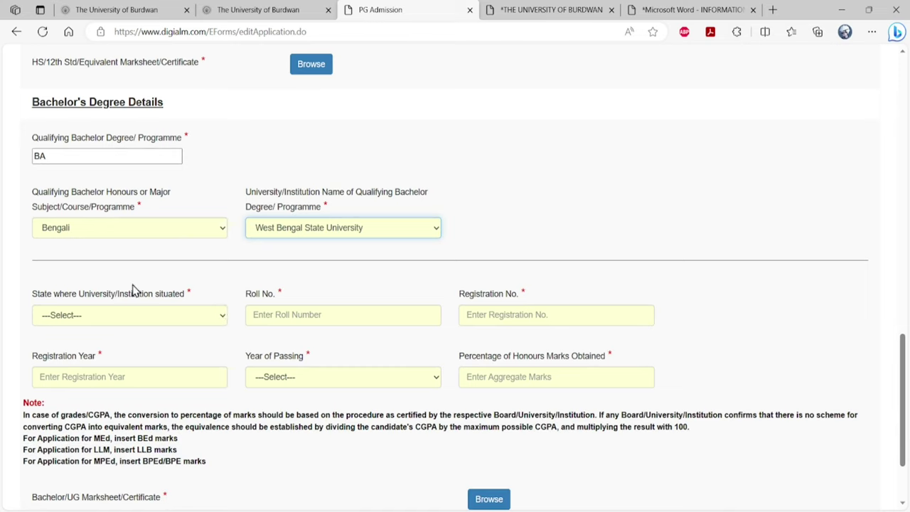
pyautogui.click(161, 318)
pyautogui.click(192, 319)
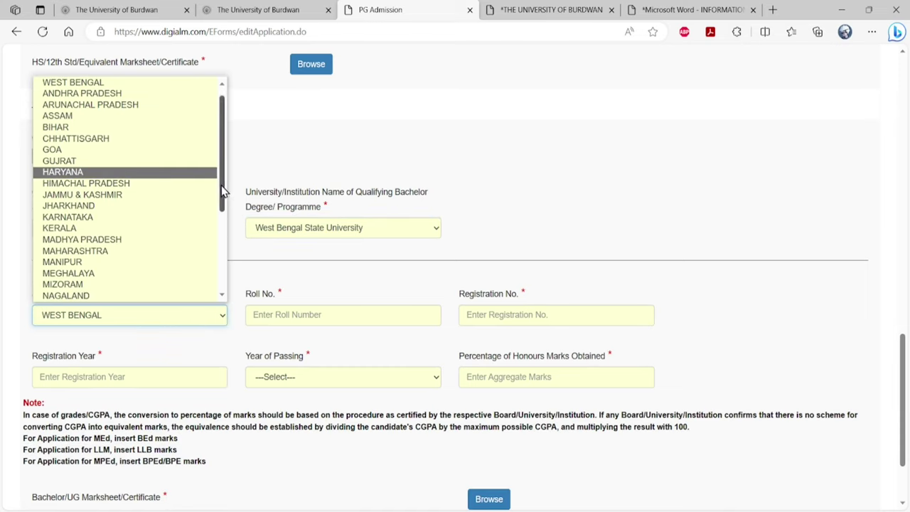
pyautogui.scroll(1, 221, 177)
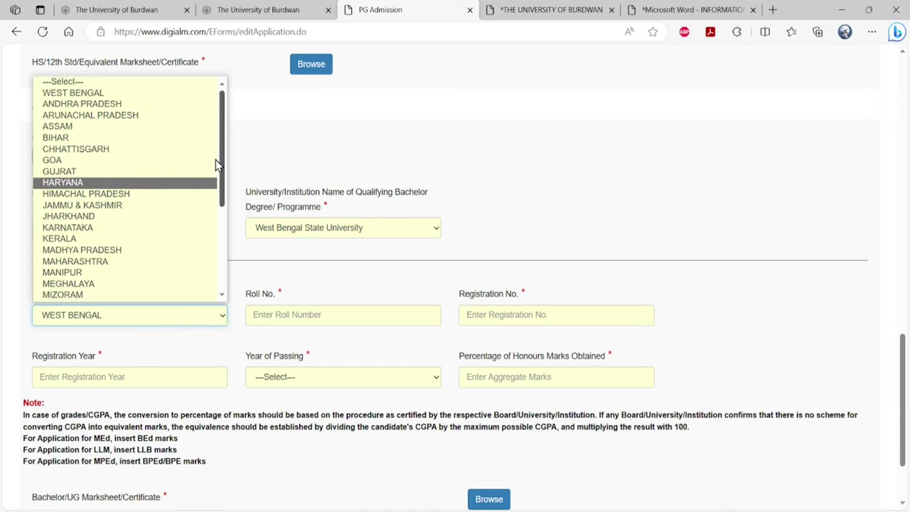
pyautogui.click(125, 94)
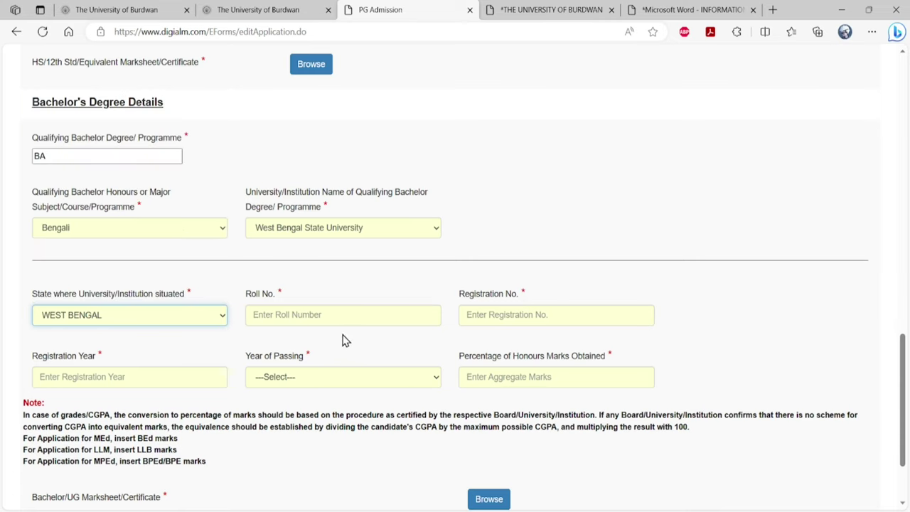
# - Review the bachelor's roll number, registration and year of passing fields, including the available passing years, down to the marksheet upload
pyautogui.click(334, 314)
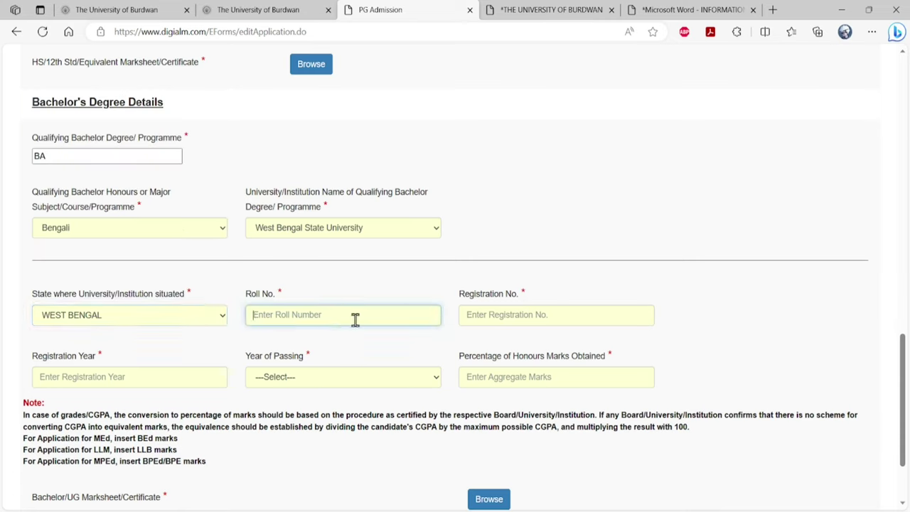
pyautogui.click(510, 317)
pyautogui.click(173, 376)
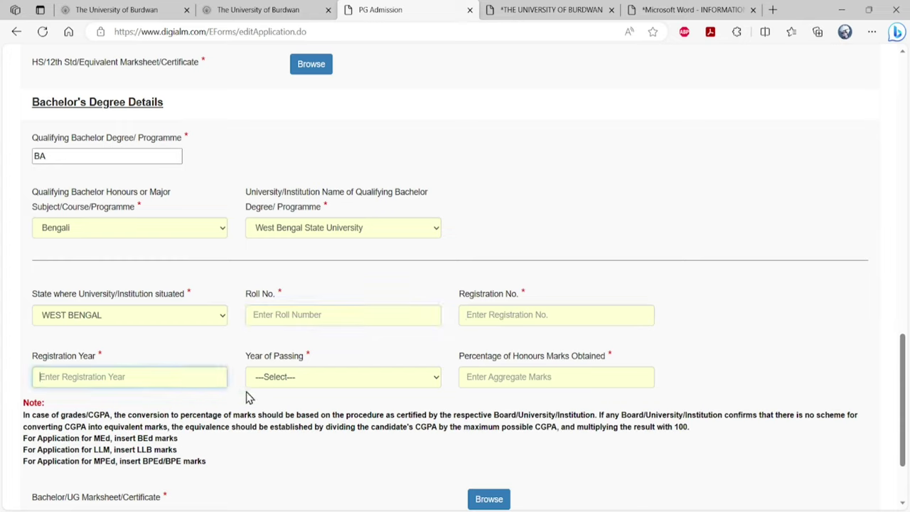
pyautogui.click(334, 381)
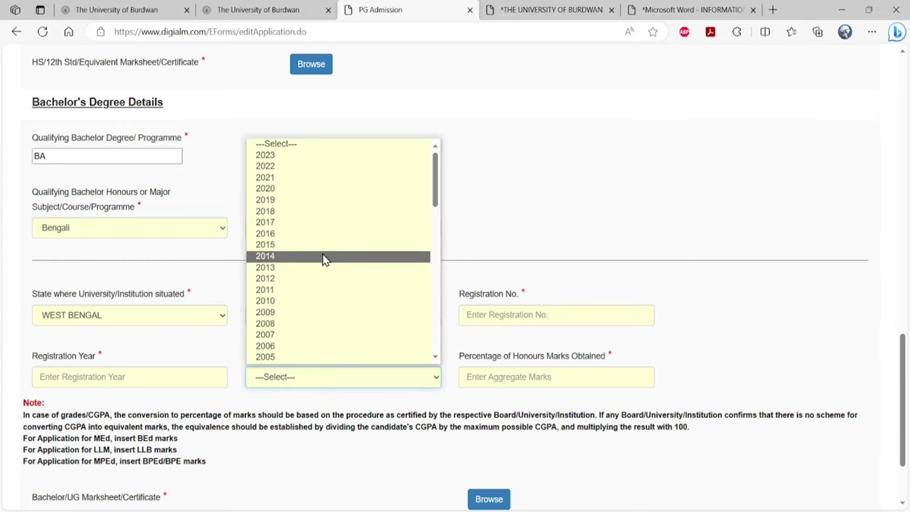
pyautogui.click(472, 256)
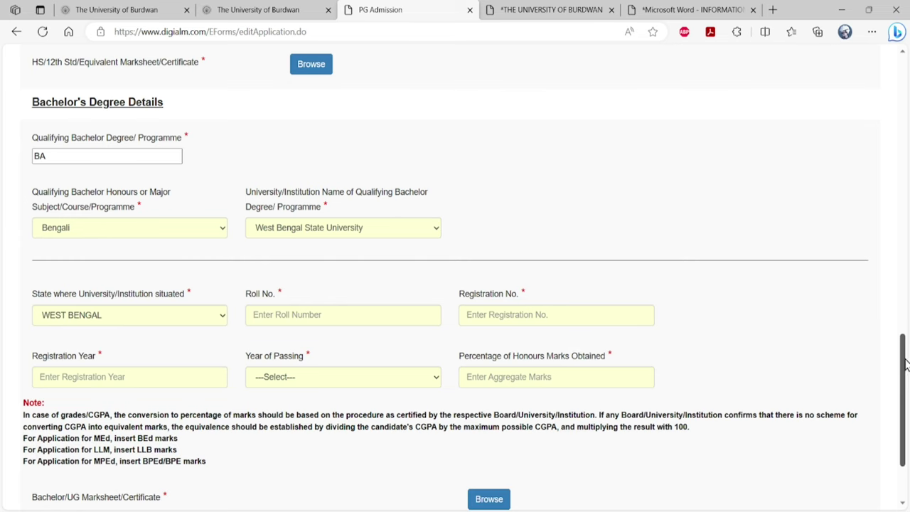
pyautogui.scroll(-2, 905, 364)
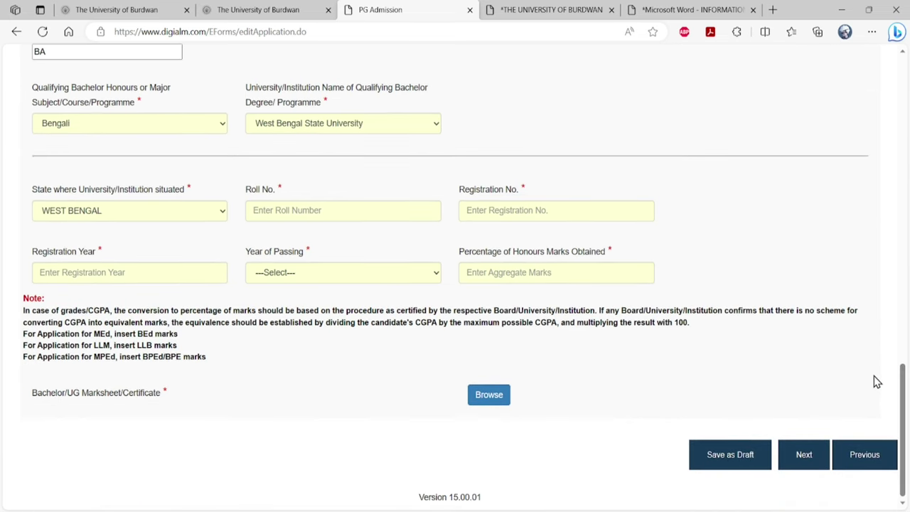